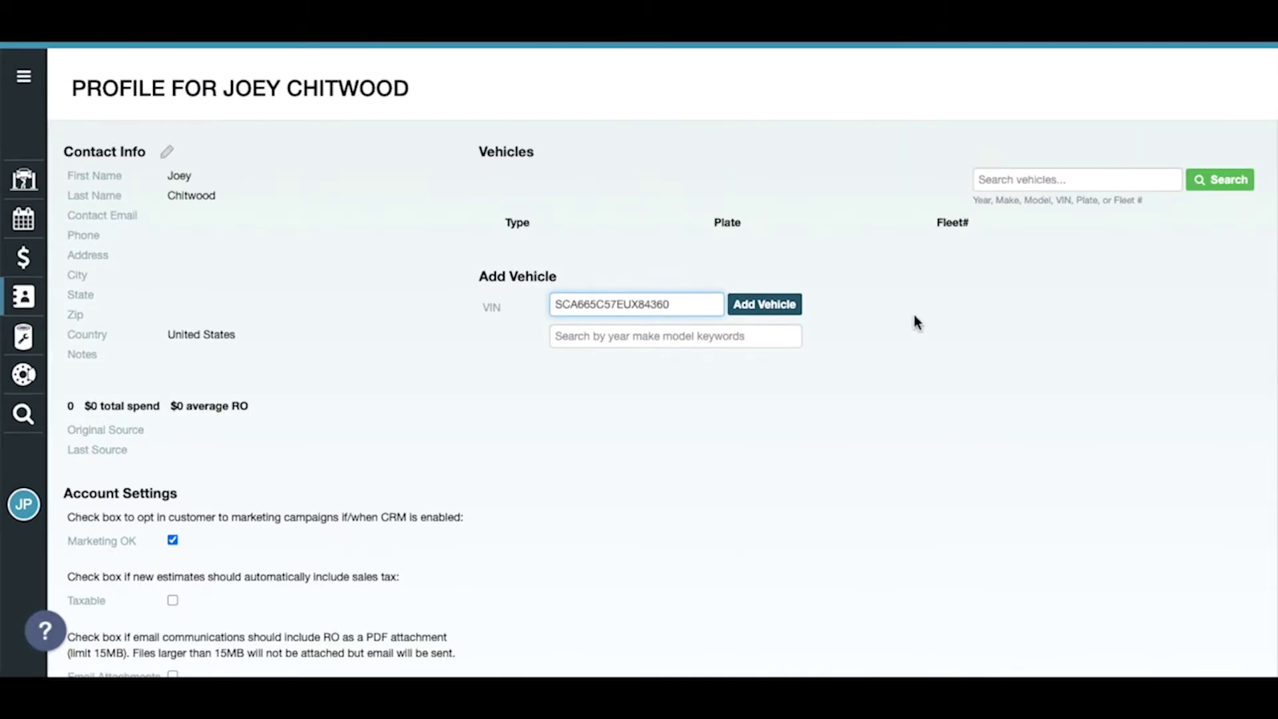
Step: Try adding a vehicle from the entered VIN on the customer profile
left_click(786, 308)
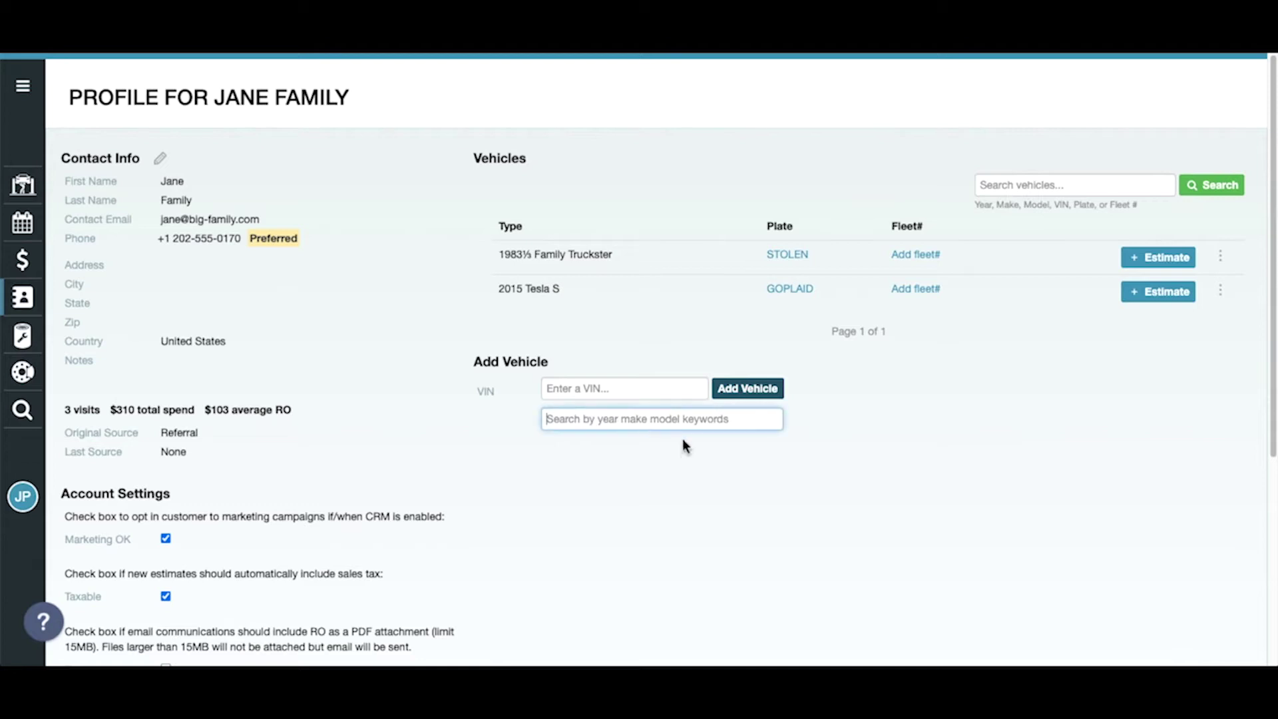
type("19")
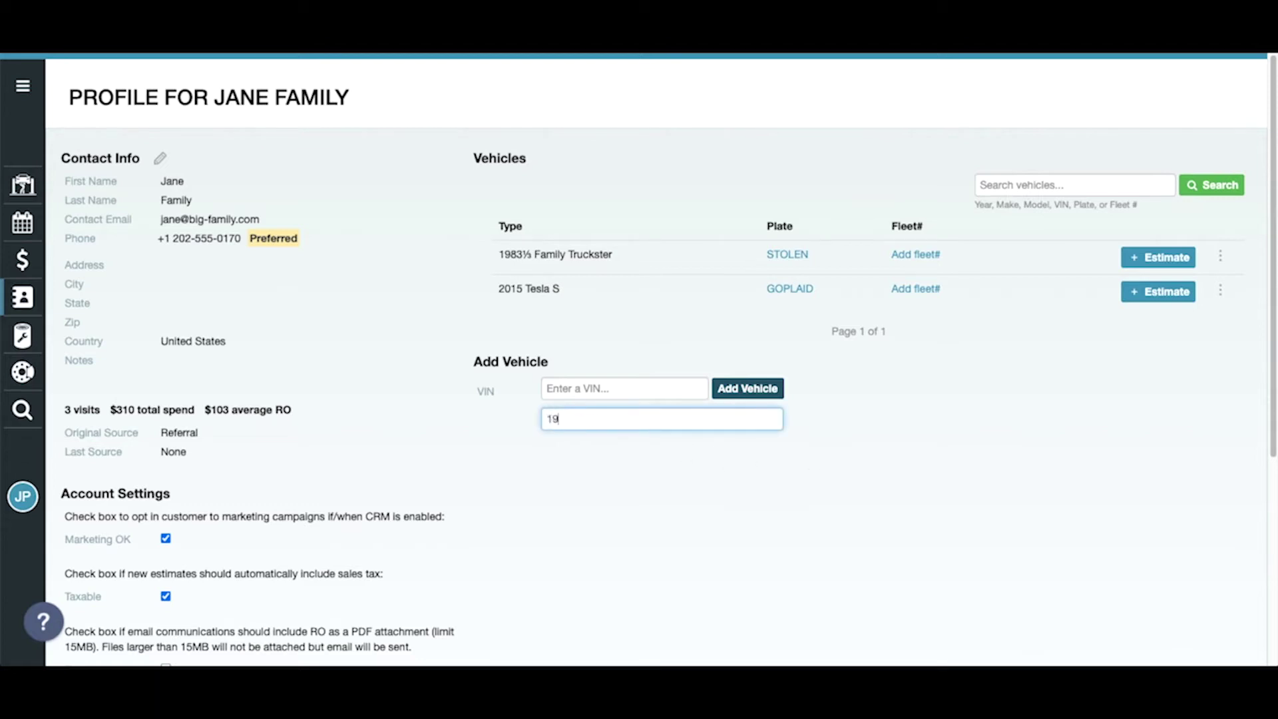
type("62 F")
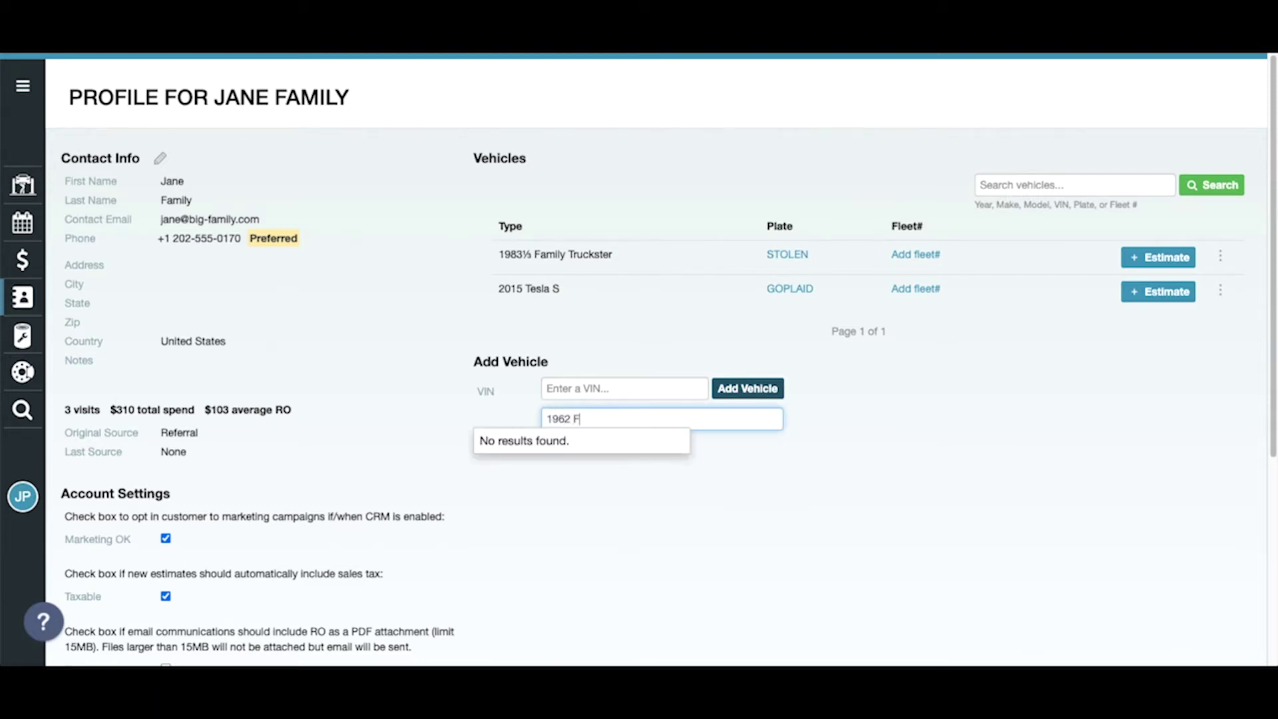
type("ord Fal")
type("con")
Step: Leave the empty '1962 Ford Falcon' search and start an estimate for the Family Truckster
left_click(1063, 327)
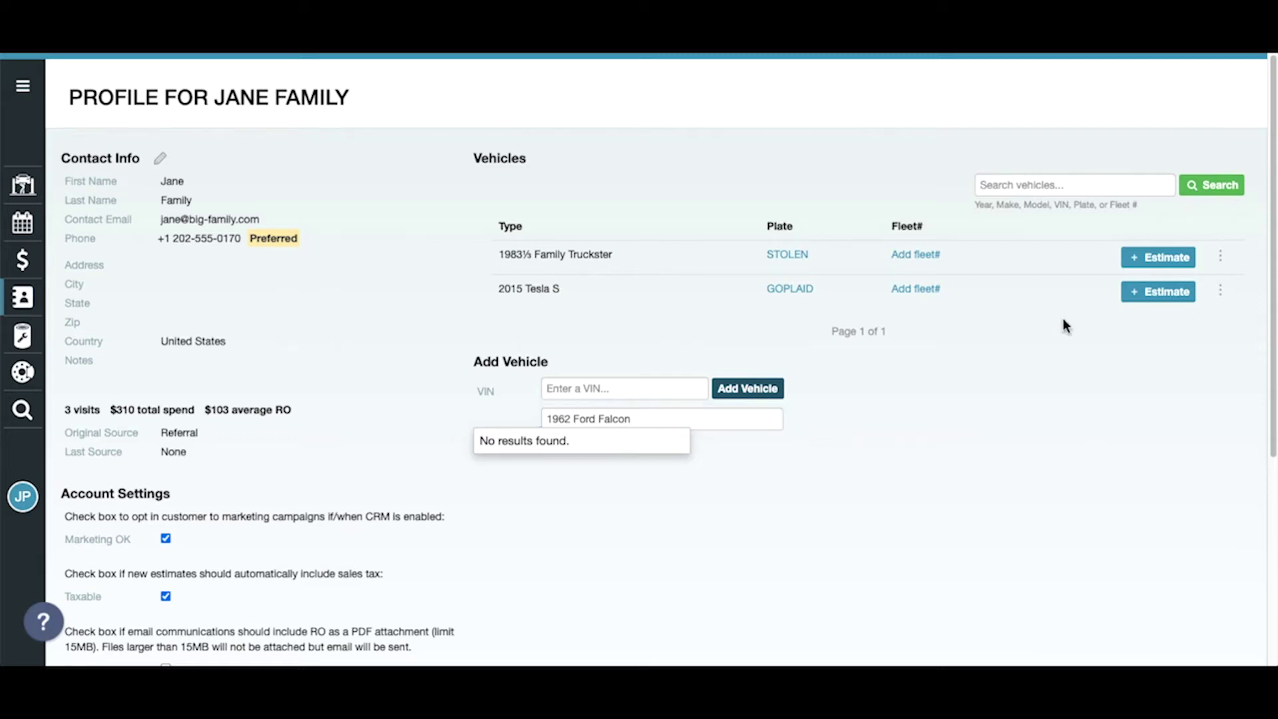
left_click(1155, 257)
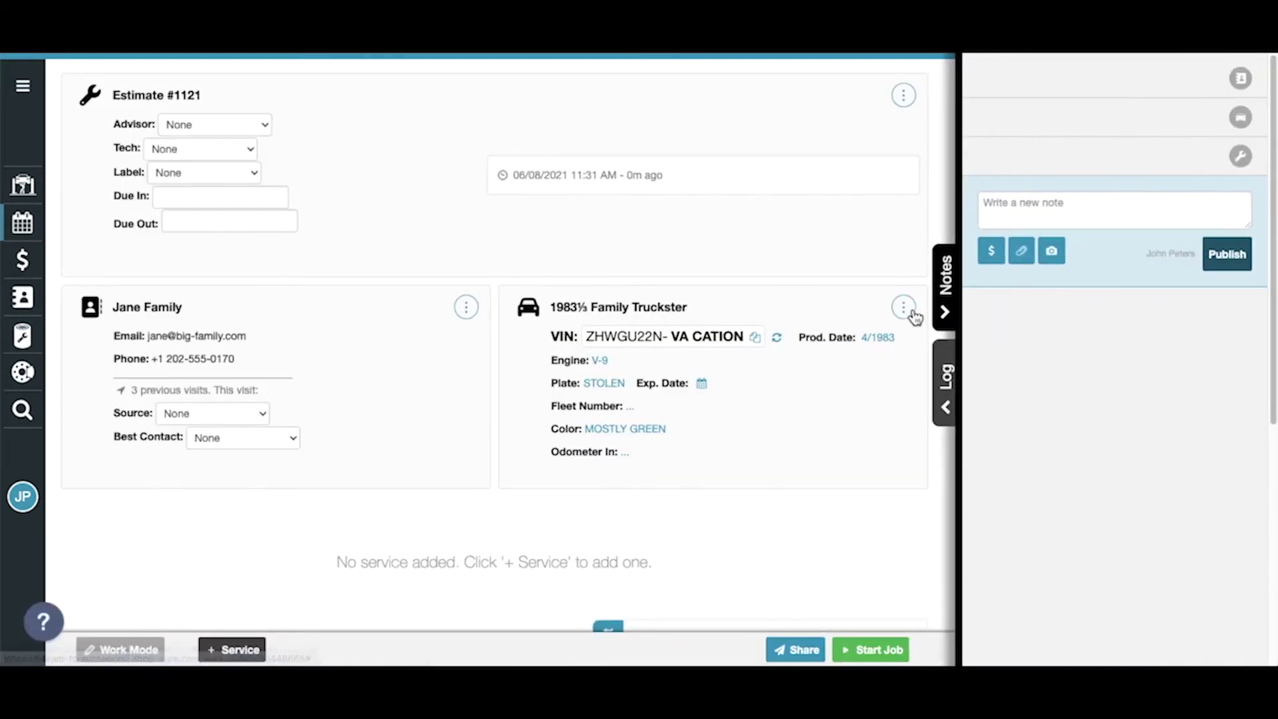
Step: Detach the Family Truckster from Estimate #1121 with Change Vehicle and reopen the vehicle options
left_click(905, 308)
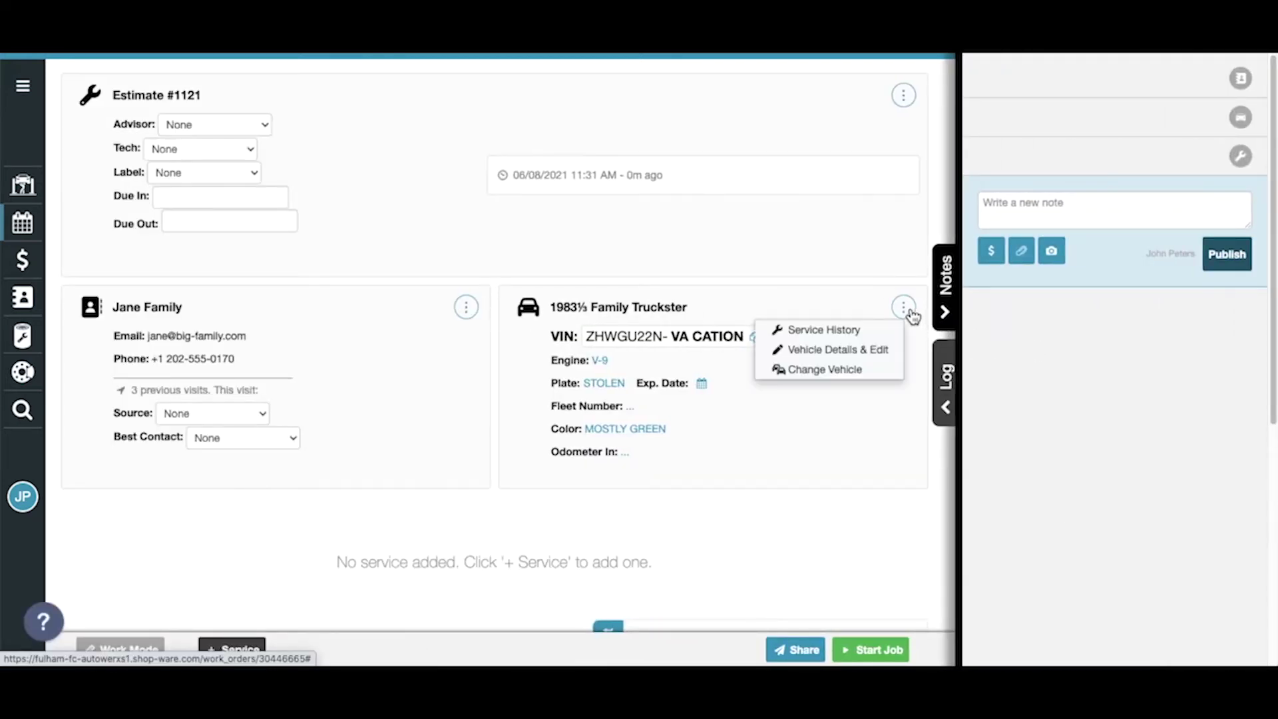
left_click(857, 371)
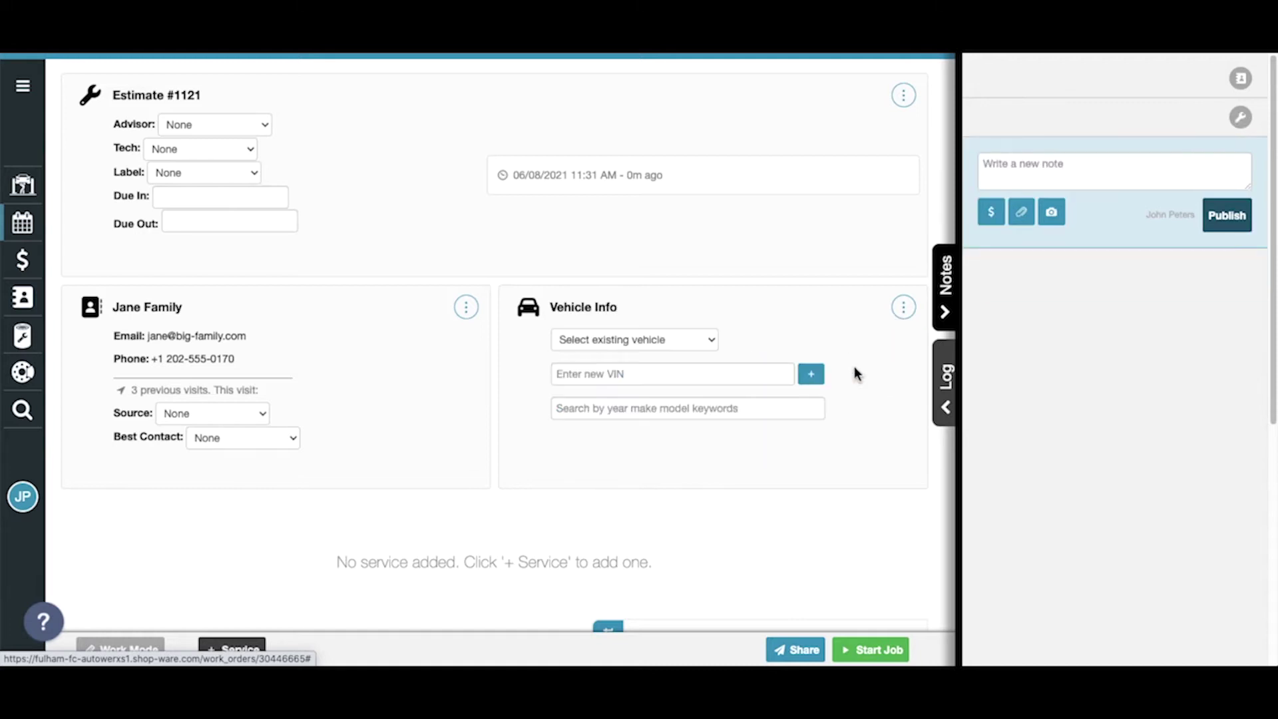
left_click(902, 308)
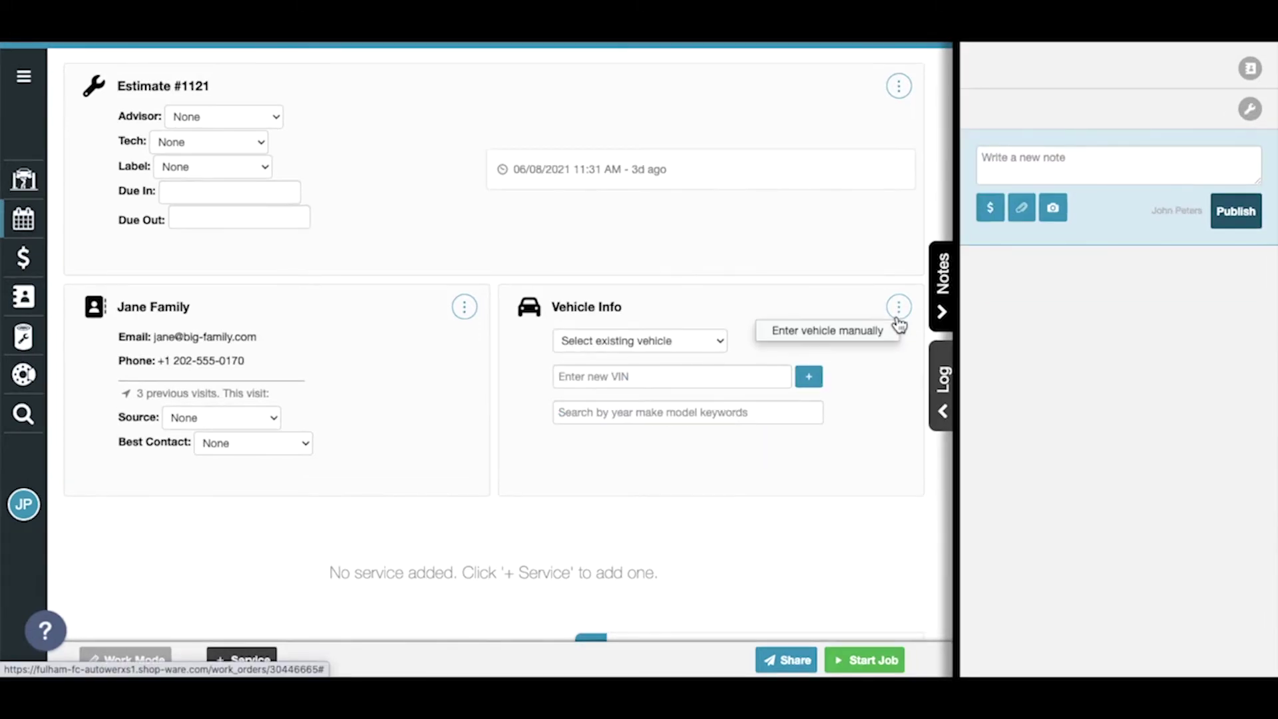
Step: Manually enter Make Ford, Model Falcon and Year 1962, saving it to Estimate #1121
left_click(879, 331)
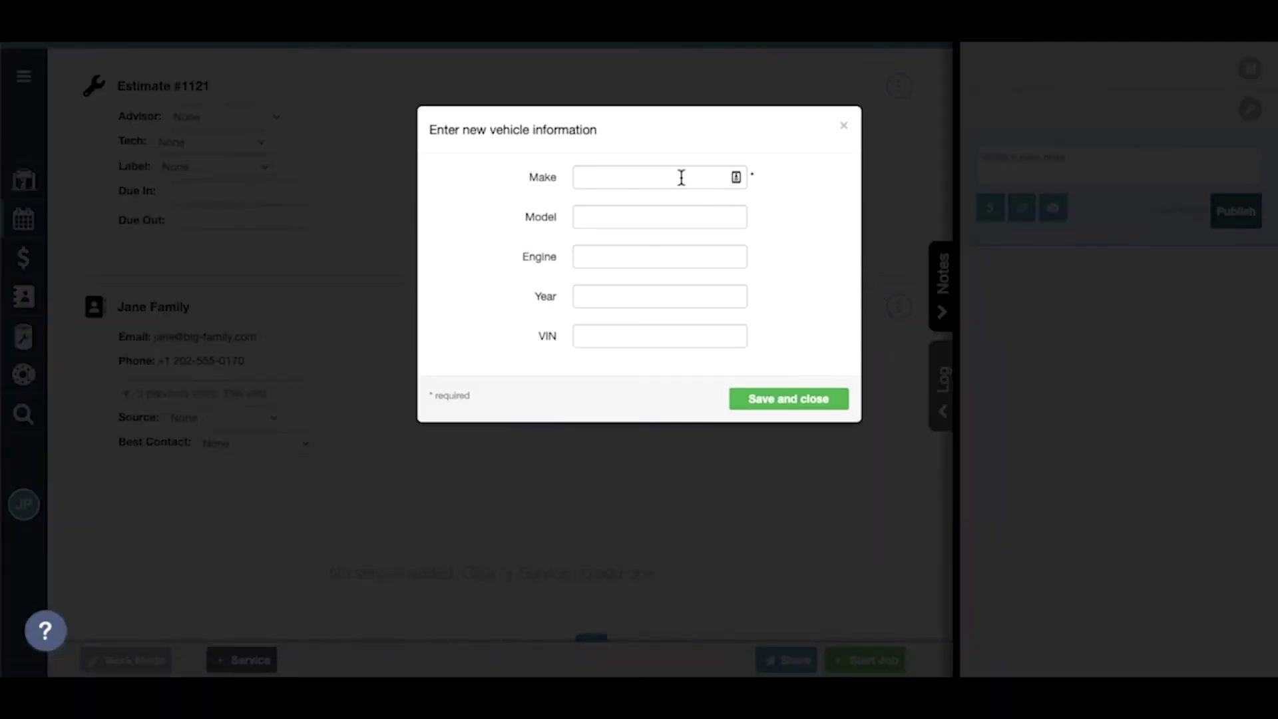
left_click(679, 177)
type("Ford")
left_click(639, 211)
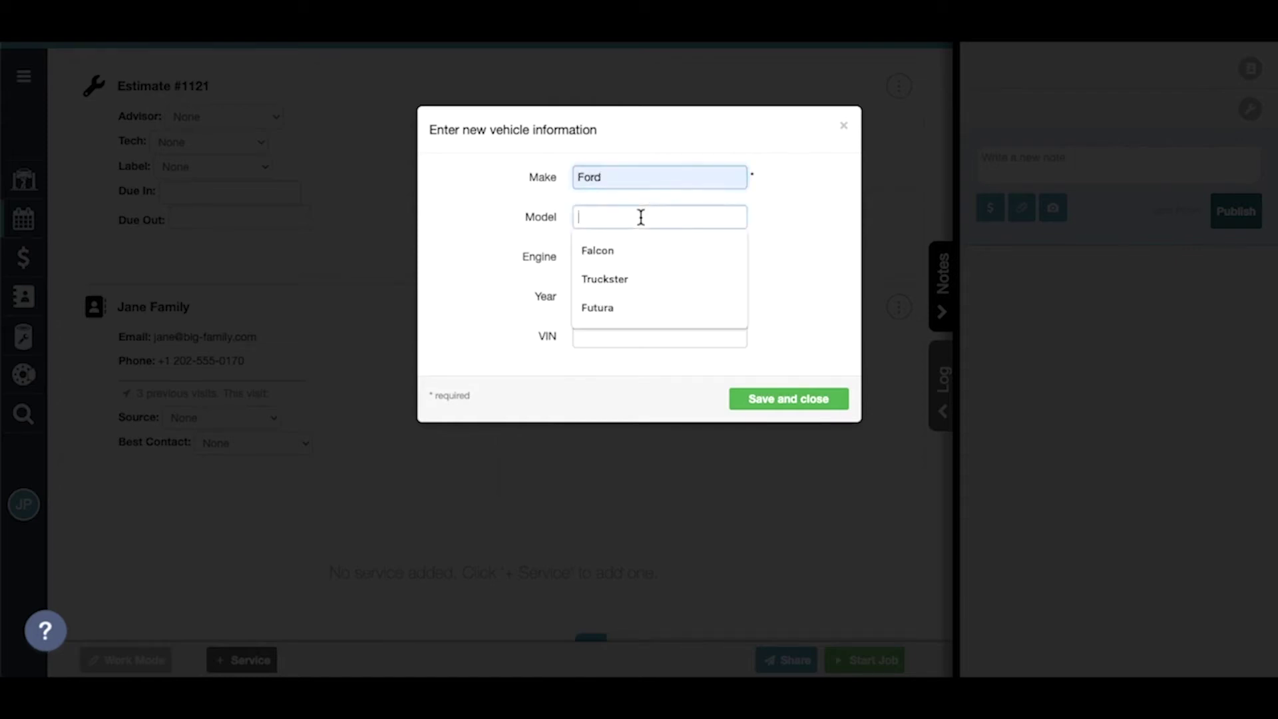
left_click(633, 251)
left_click(636, 300)
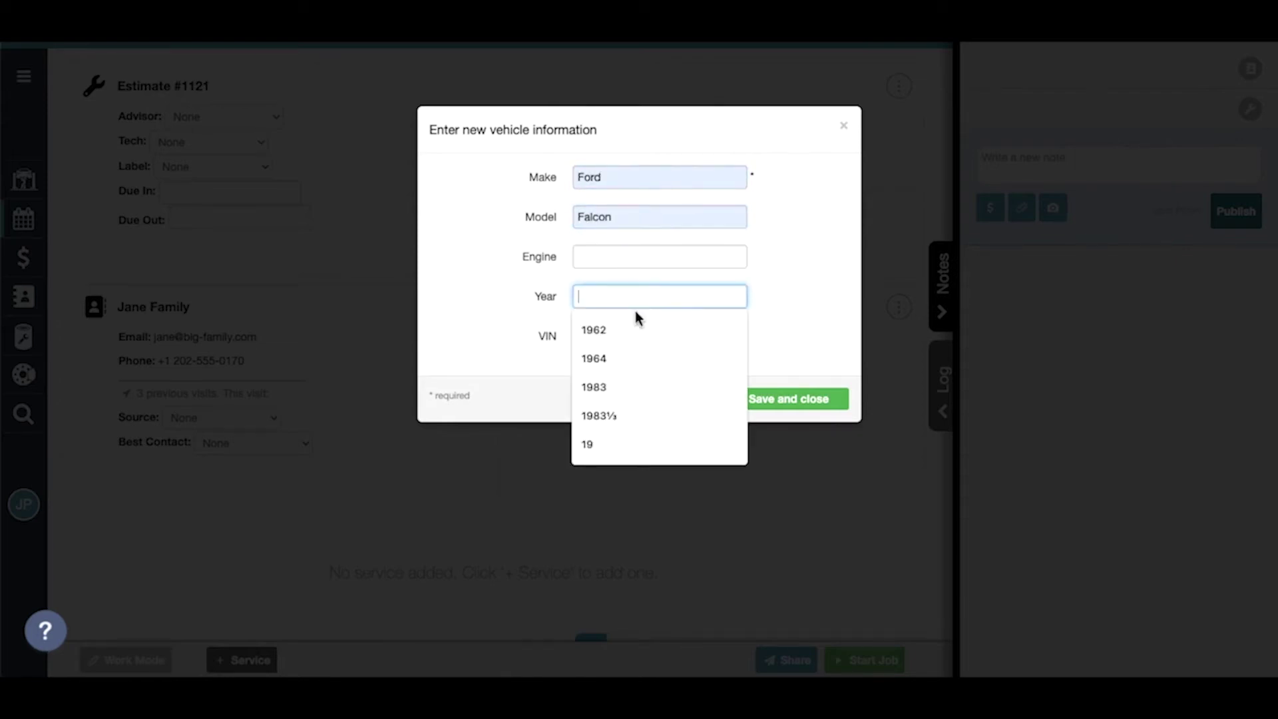
left_click(636, 328)
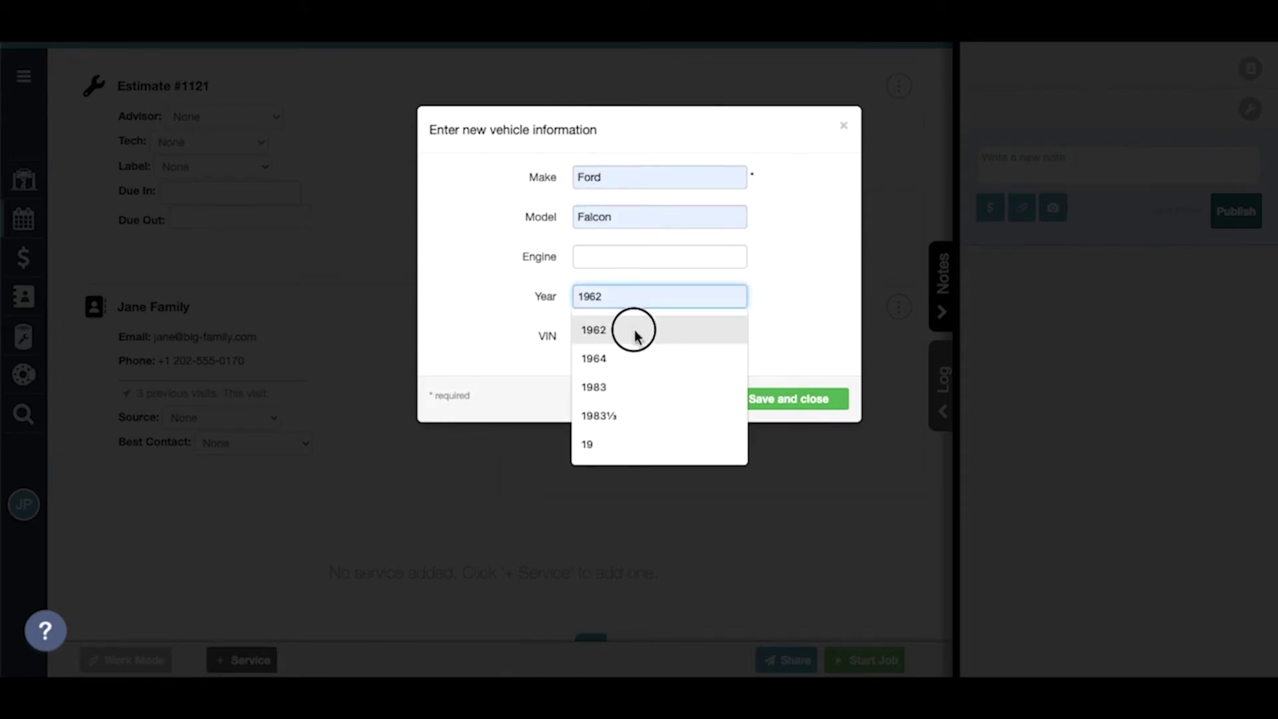
left_click(763, 403)
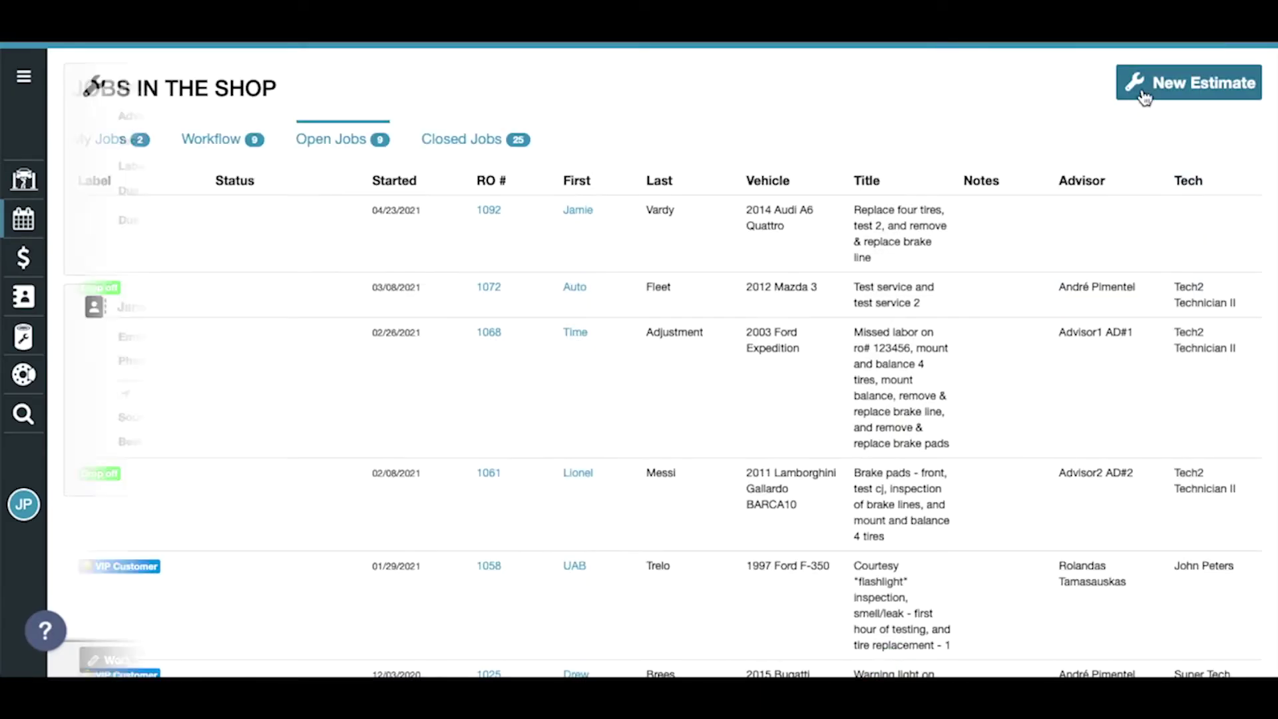
Step: Start a new estimate with Jane Family as the customer
left_click(1202, 84)
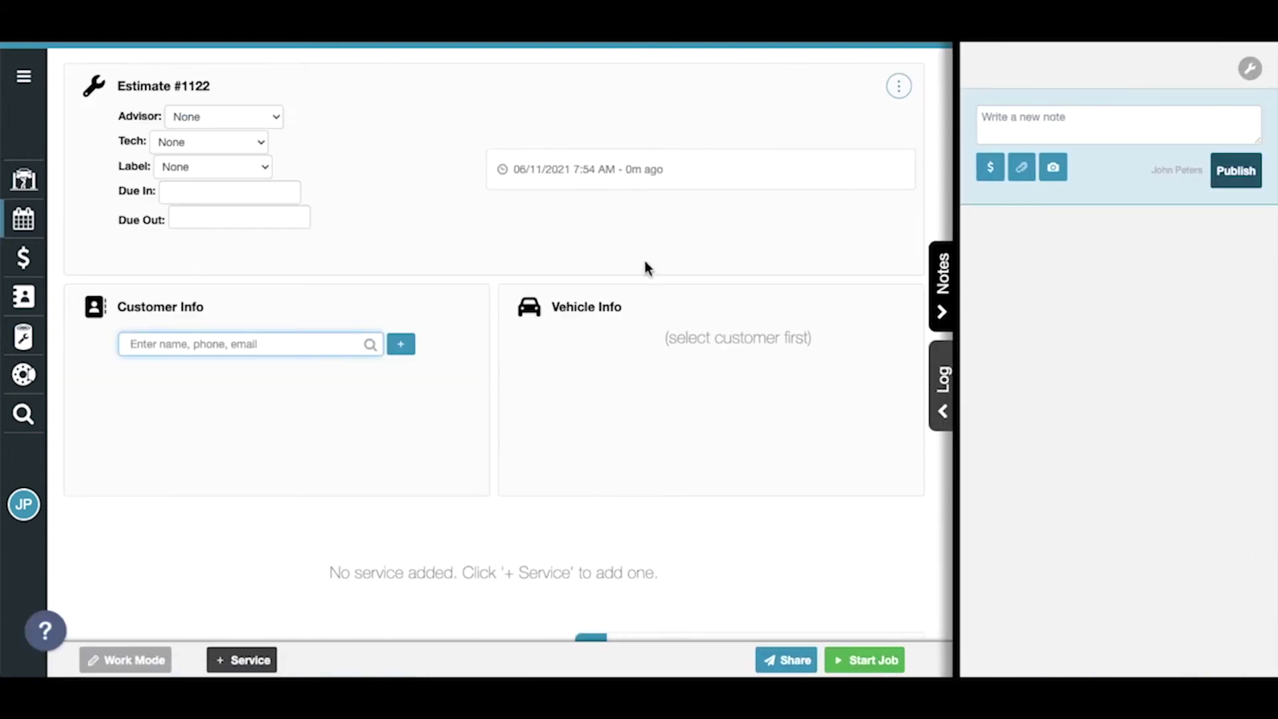
type("Jane")
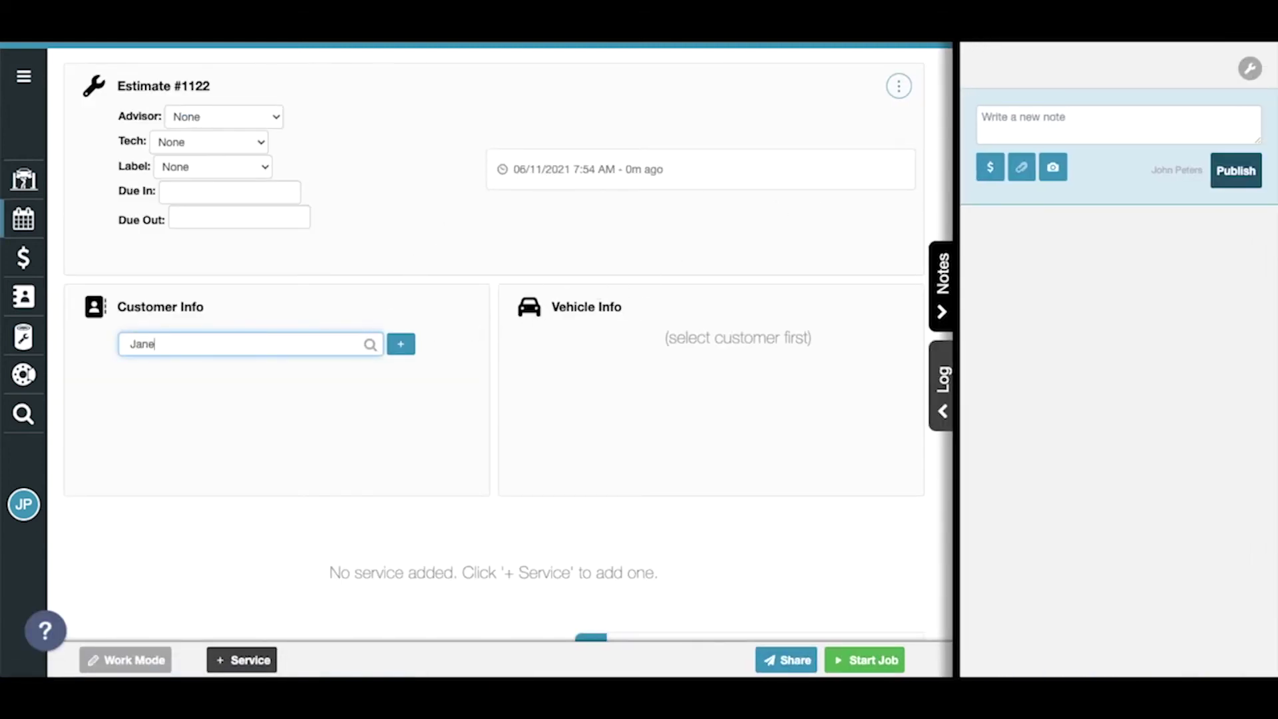
left_click(223, 388)
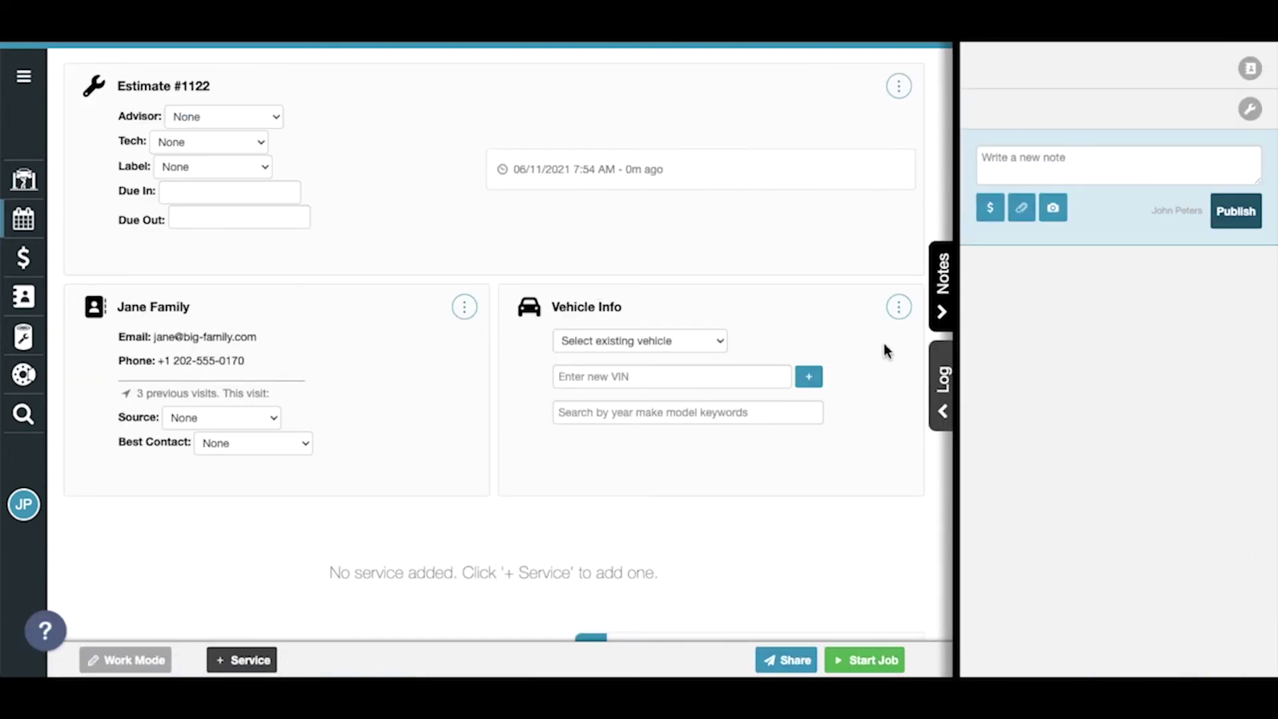
left_click(898, 307)
Step: Manually enter a 1962 Ford Falcon, save it, and bring up the service catalog
left_click(876, 330)
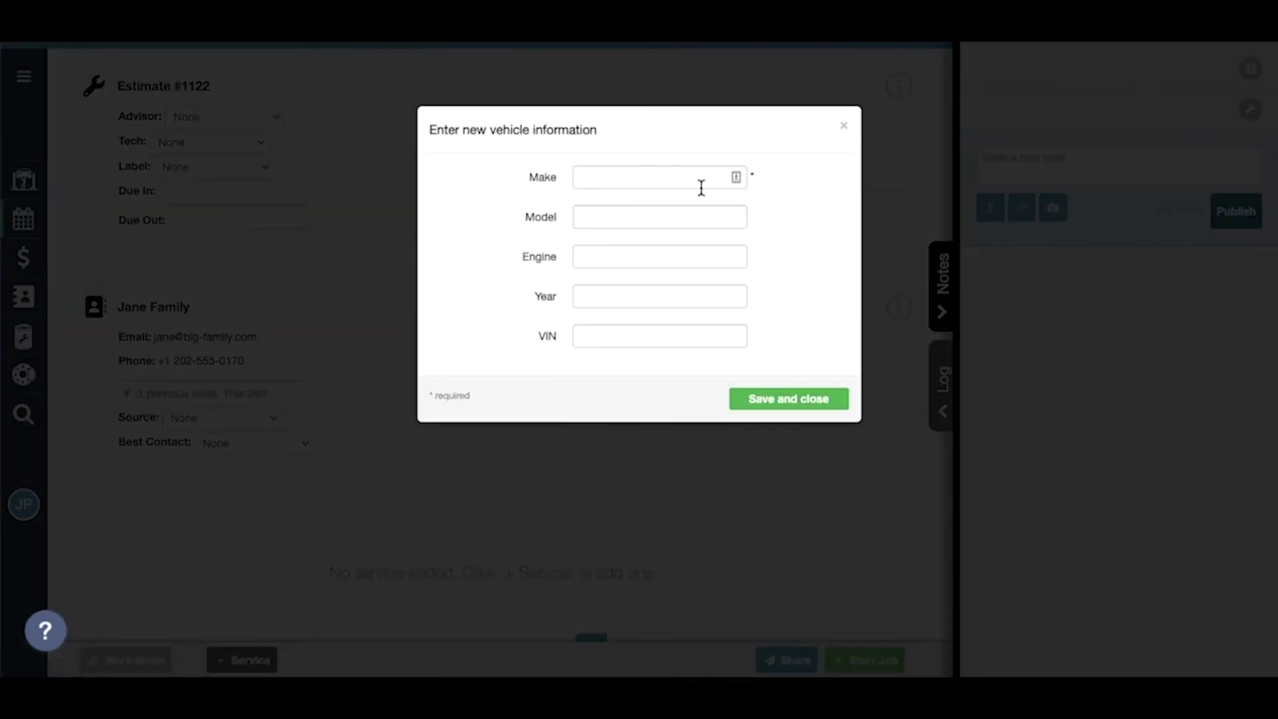
type("Ford")
left_click(682, 212)
type("Falcon")
left_click(628, 297)
type("1962")
left_click(812, 399)
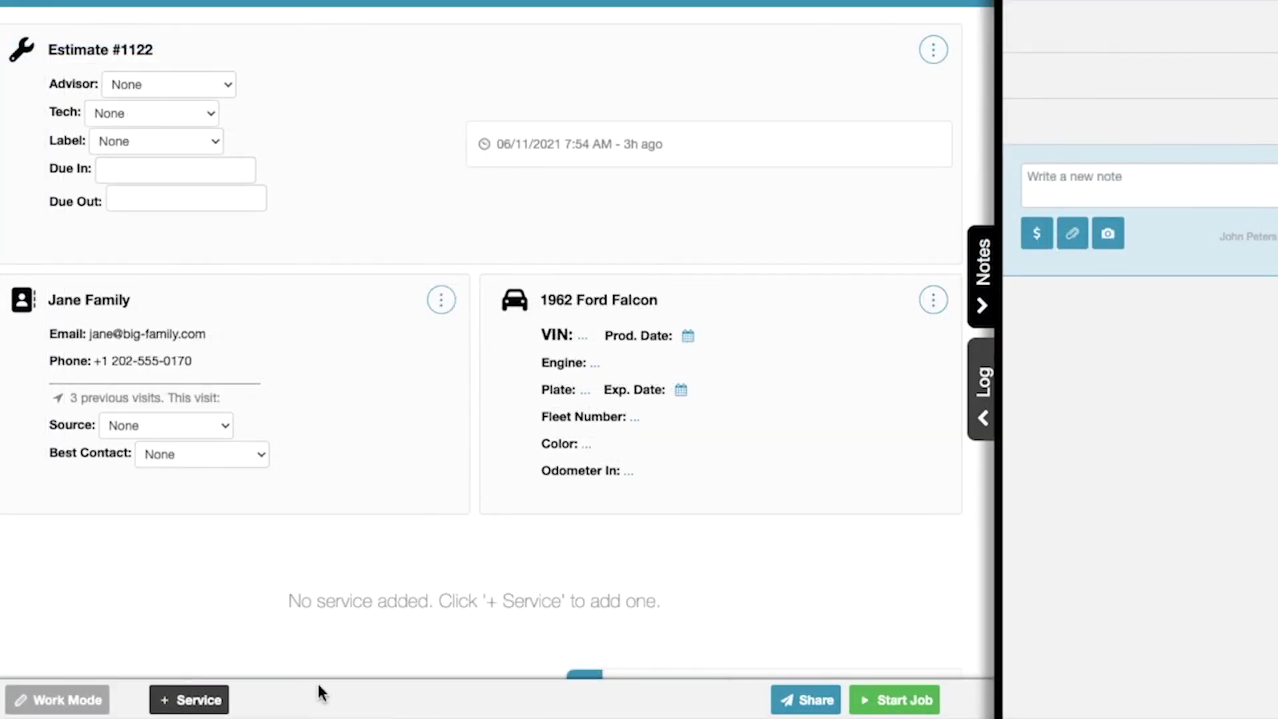
left_click(221, 704)
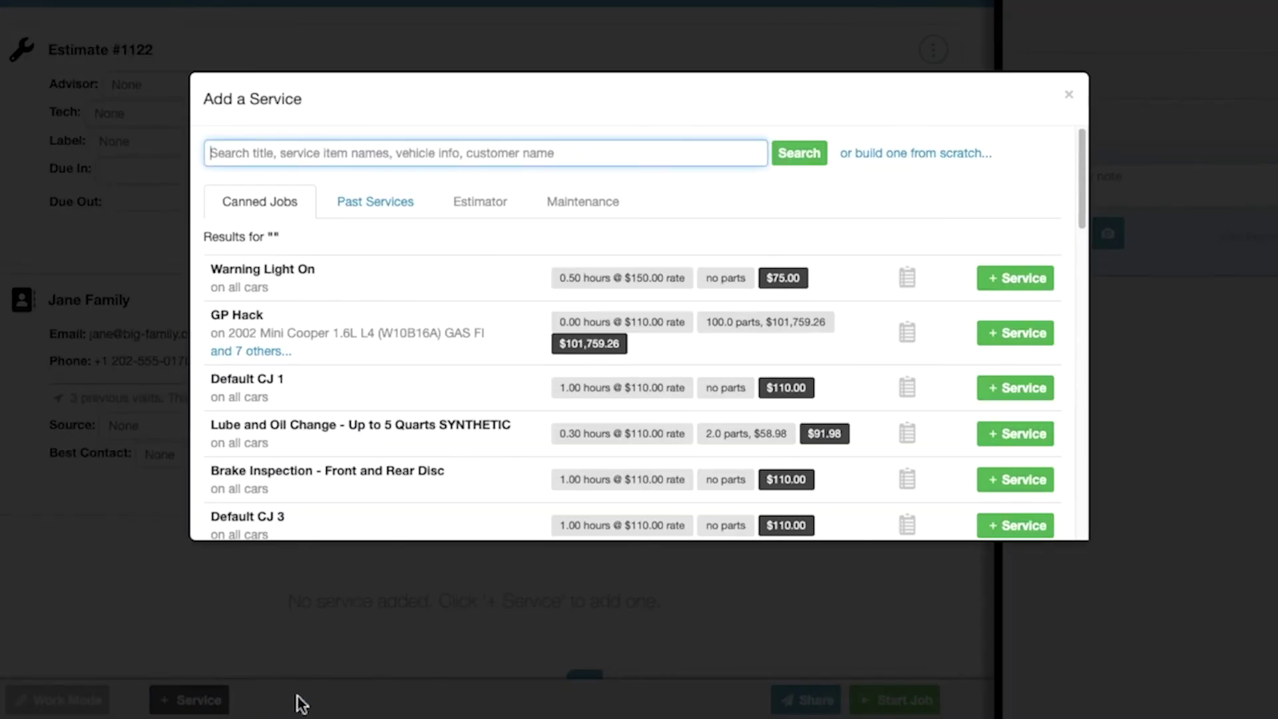